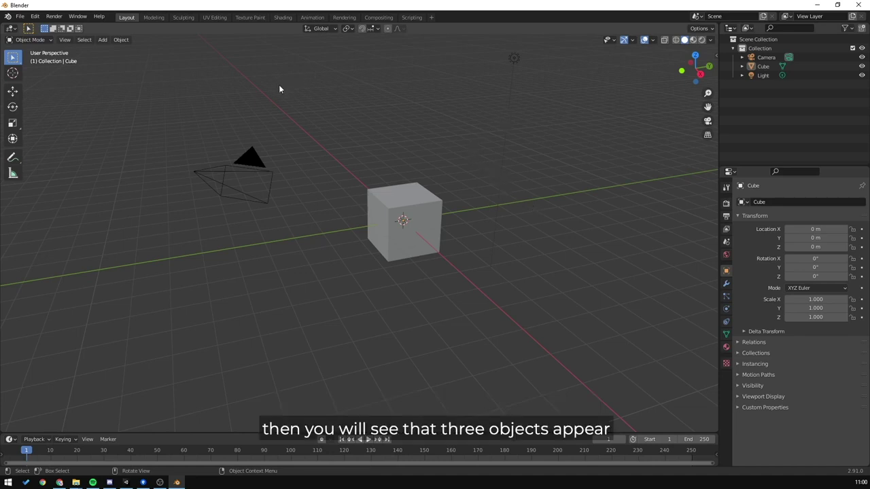
# Select all three default objects (camera, cube, light) and delete them
pyautogui.click(250, 161)
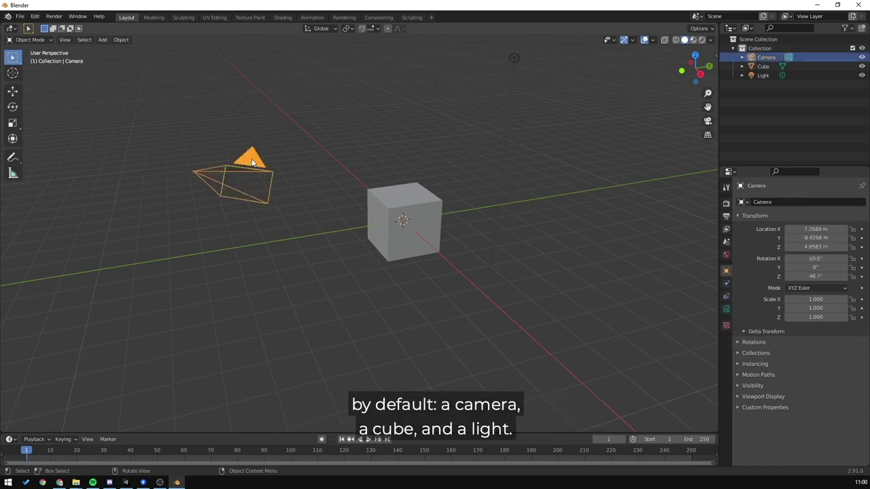
pyautogui.click(426, 204)
pyautogui.click(515, 58)
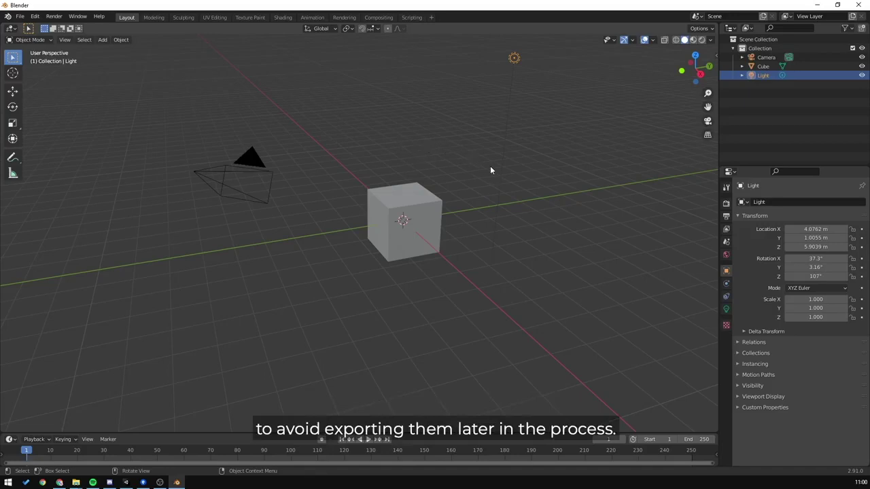
pyautogui.click(554, 193)
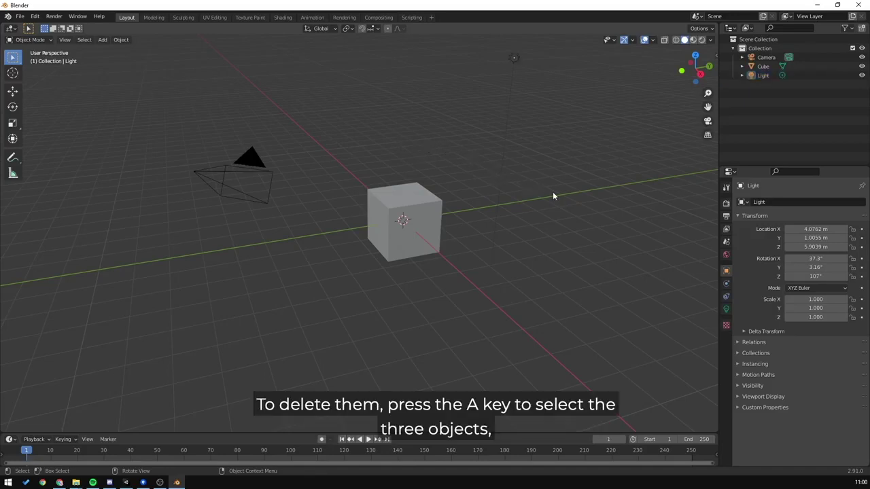
pyautogui.press('a')
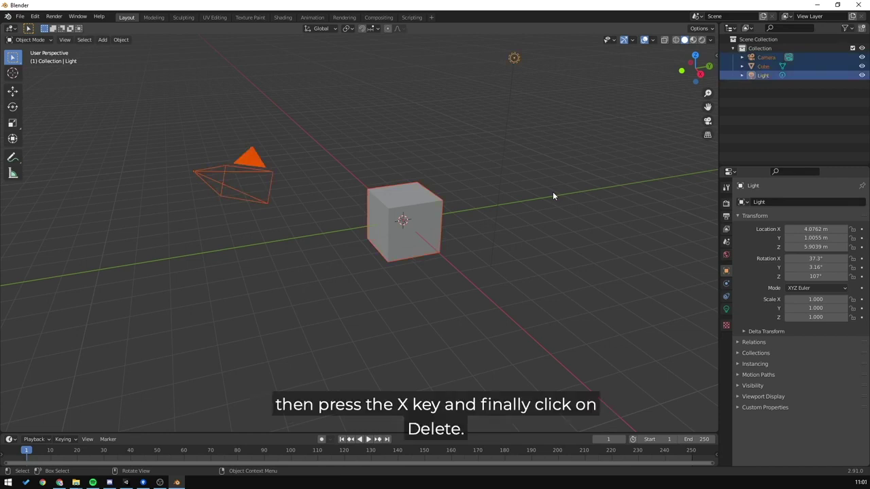
pyautogui.press('x')
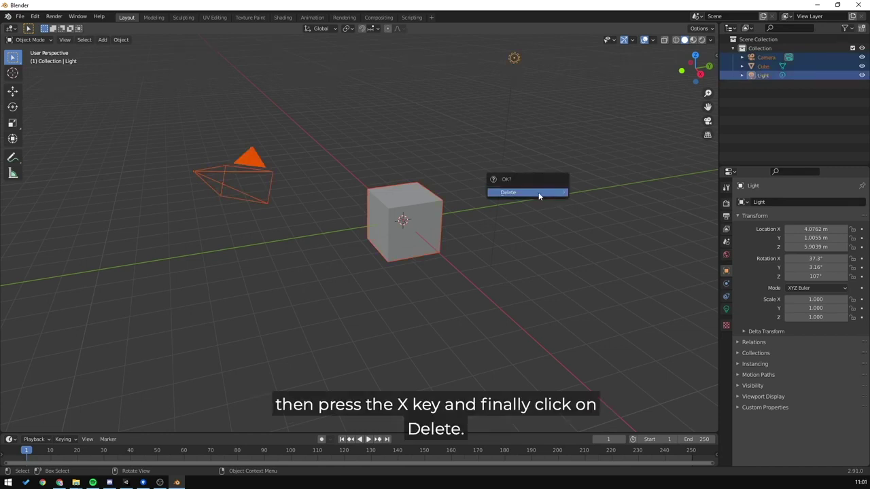
pyautogui.click(531, 195)
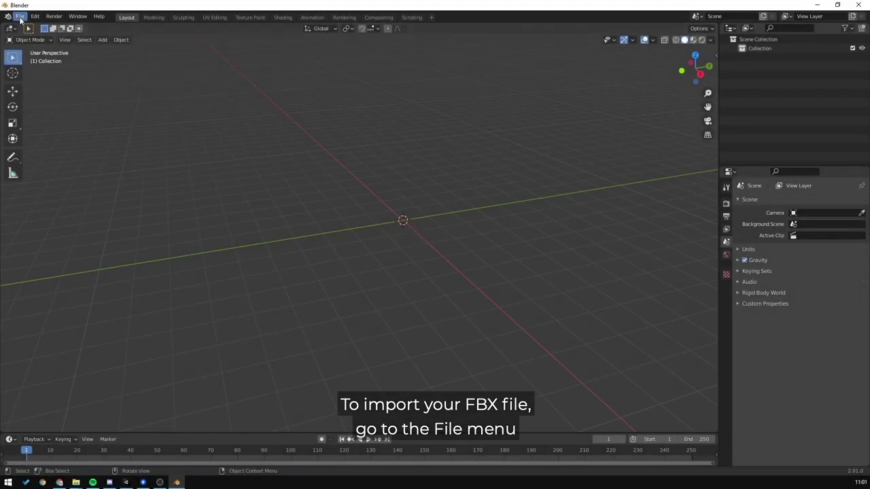
# Import CoffeeMachine_001.fbx through the FBX importer
pyautogui.click(21, 18)
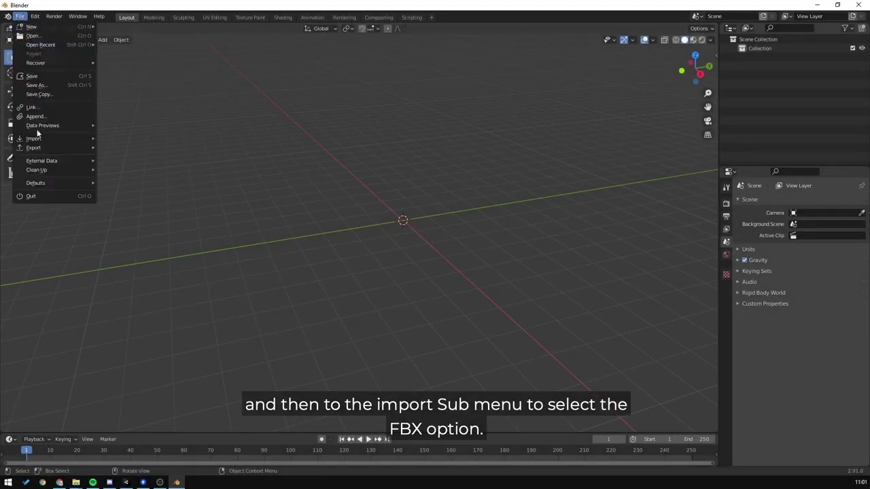
pyautogui.moveTo(38, 140)
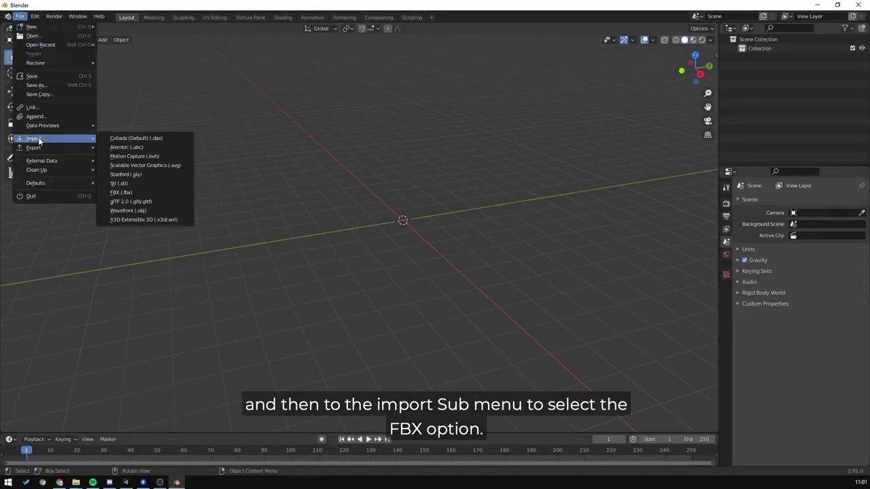
pyautogui.click(139, 194)
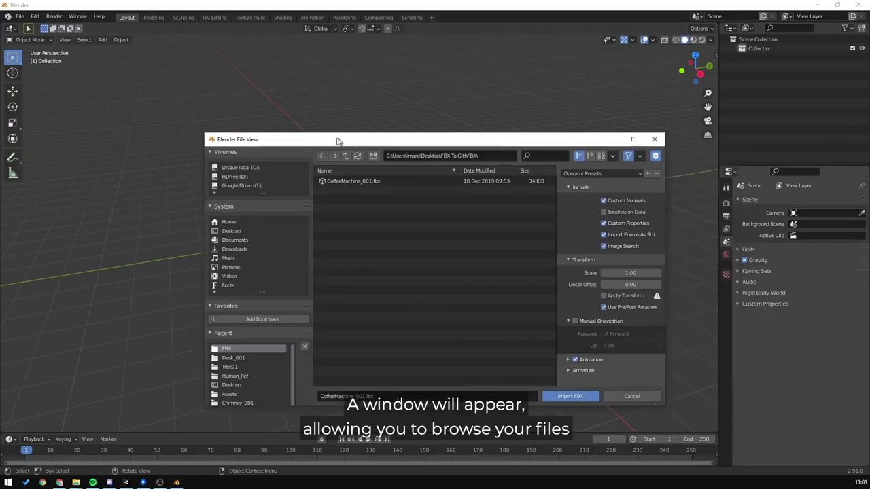
pyautogui.moveTo(336, 140); pyautogui.dragTo(247, 102)
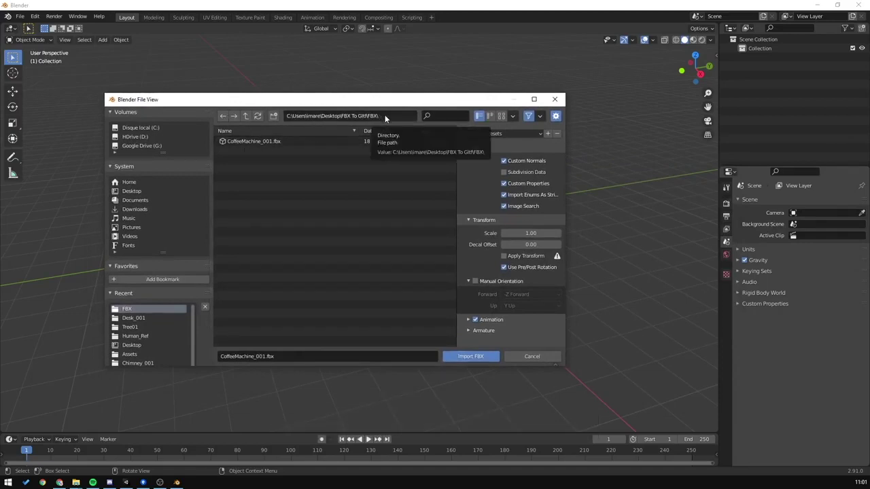
pyautogui.click(273, 140)
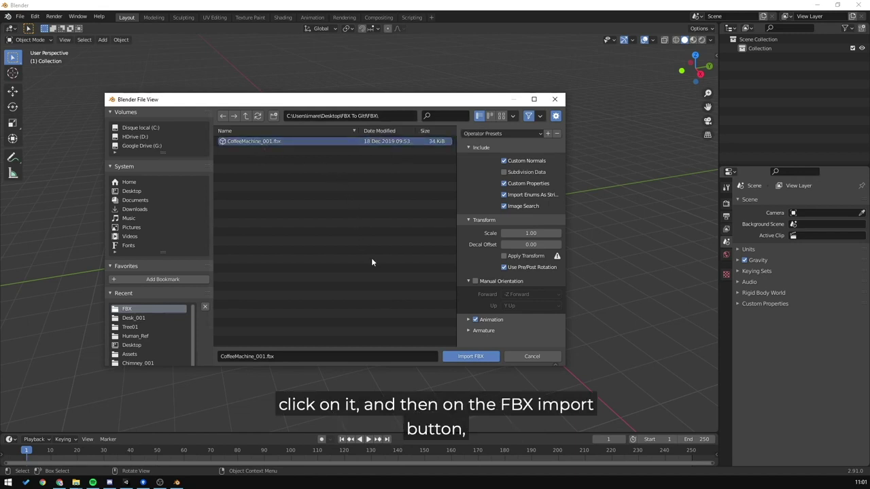
pyautogui.click(469, 357)
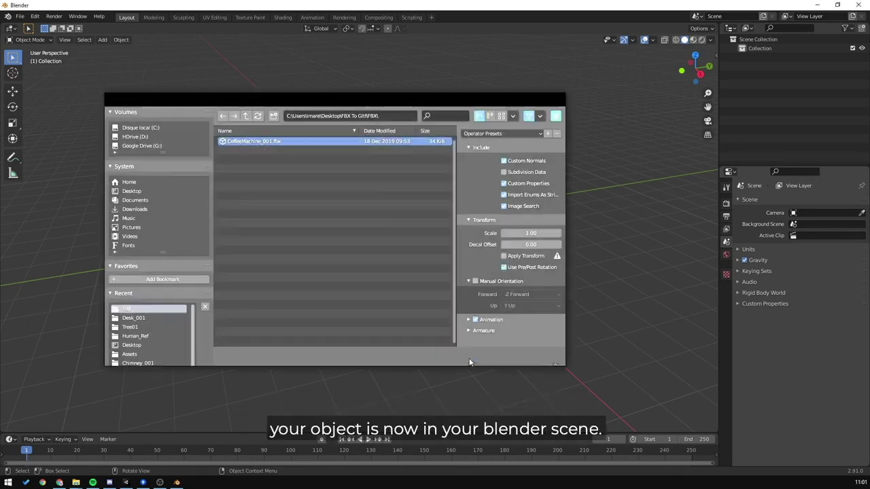
pyautogui.scroll(8, 384, 250)
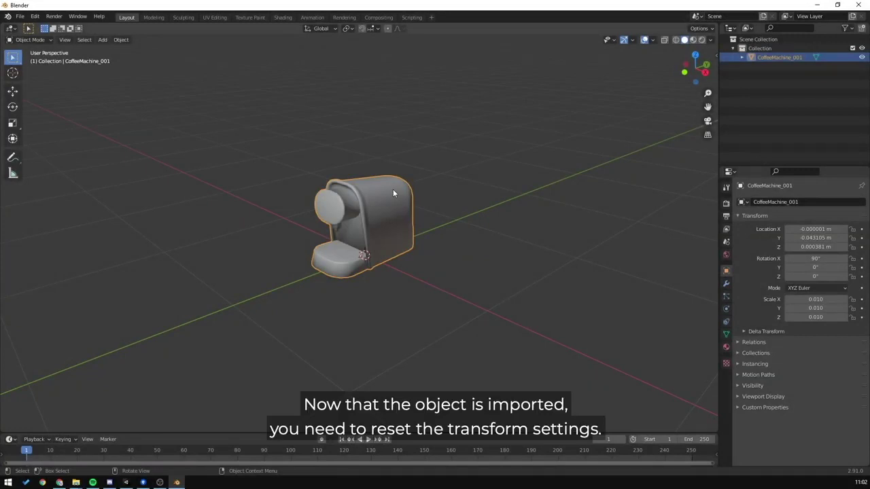
# Apply Rotation & Scale to the coffee machine, giving 0° rotation and 1.000 scale
pyautogui.moveTo(362, 208); pyautogui.dragTo(371, 212, button='middle')
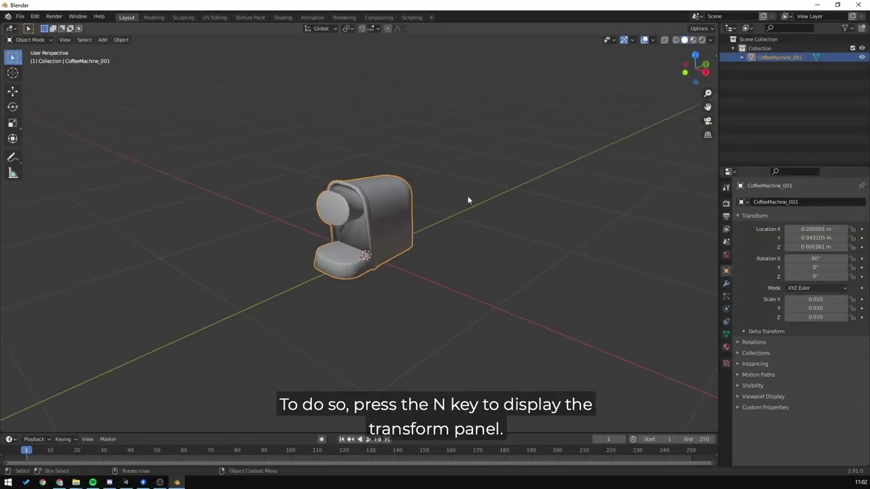
pyautogui.press('n')
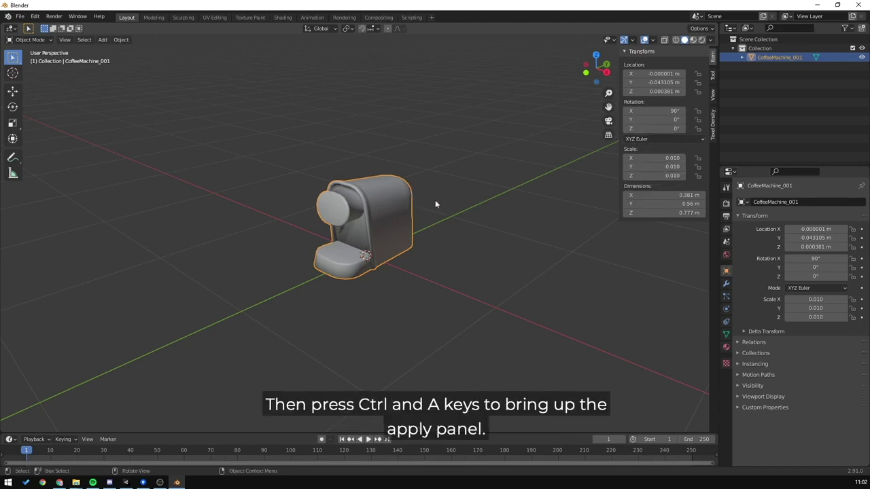
pyautogui.hotkey('ctrl', 'a')
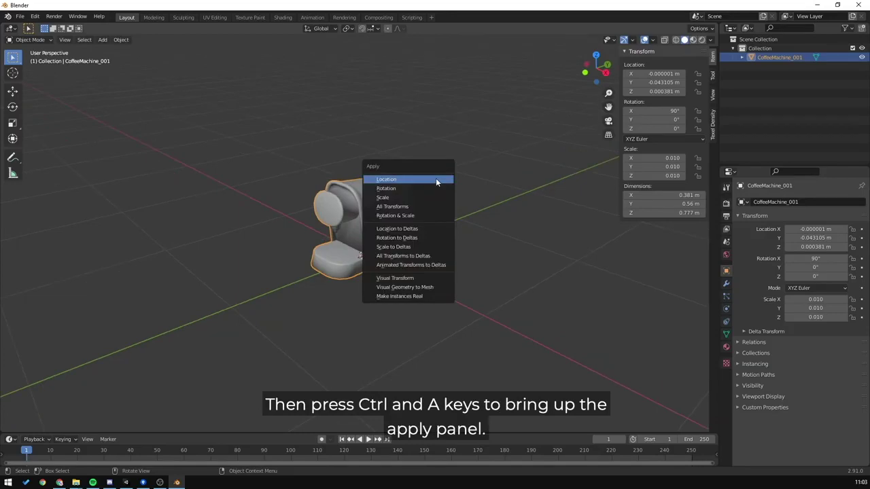
pyautogui.click(420, 215)
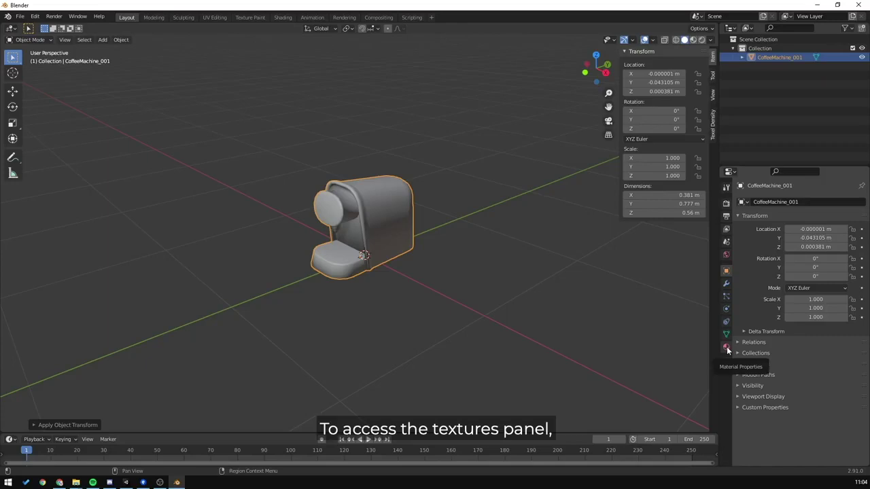
# Show the coffee machine's Material Properties and look over its settings
pyautogui.click(727, 348)
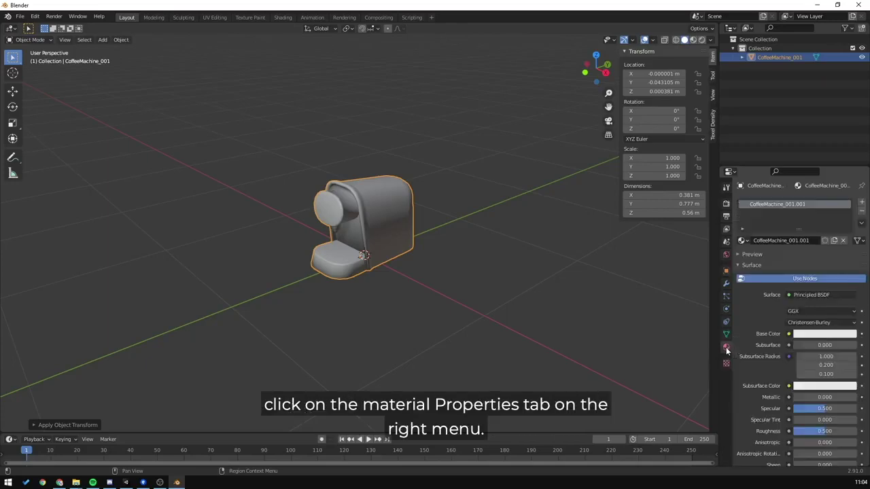
pyautogui.scroll(-1, 748, 333)
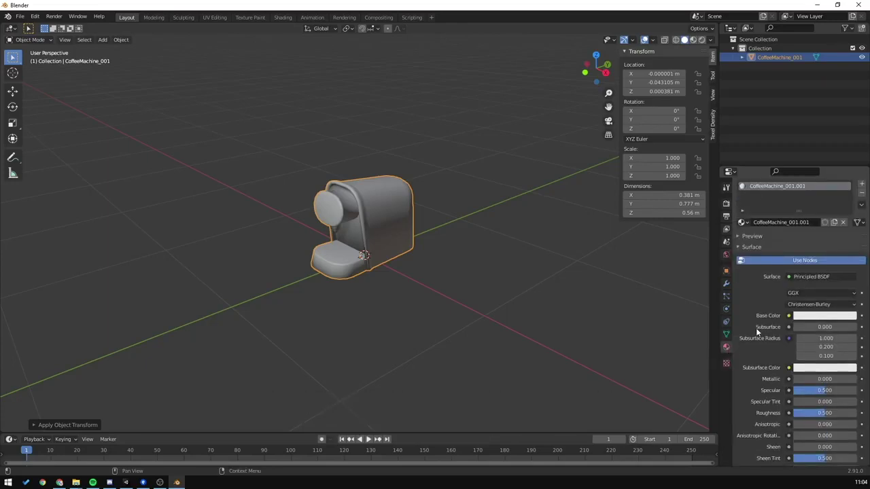
pyautogui.scroll(-1, 755, 324)
pyautogui.scroll(2, 754, 318)
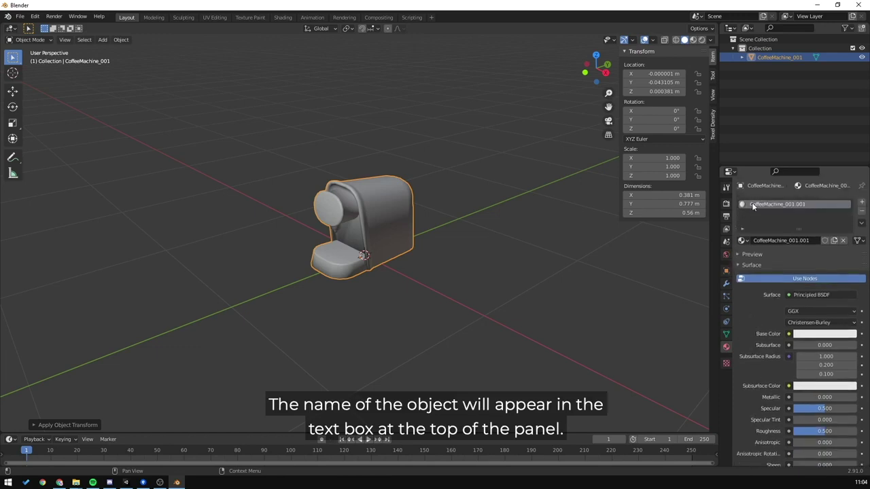
# Rename the material to CoffeeMachine_001, review its Principled BSDF values, and enable Material Preview
pyautogui.click(795, 240)
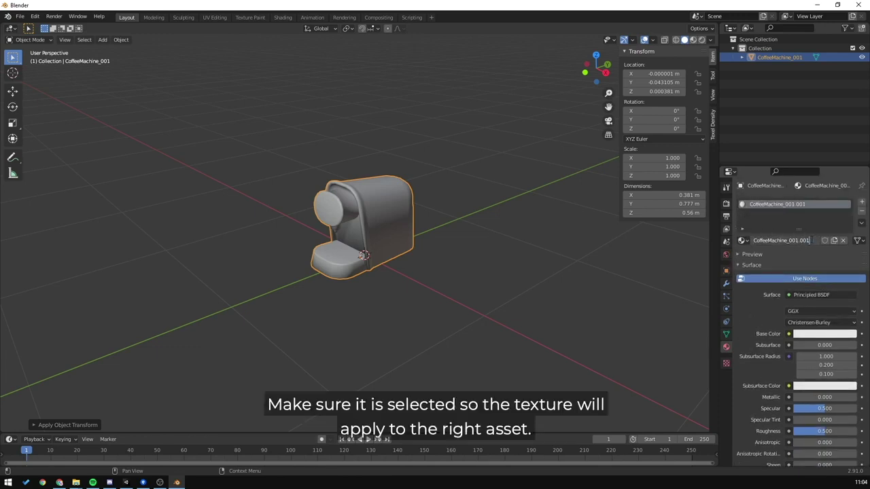
pyautogui.press('BackSpace')
pyautogui.press('BackSpace')
pyautogui.press('BackSpace')
pyautogui.press('BackSpace')
pyautogui.press('Return')
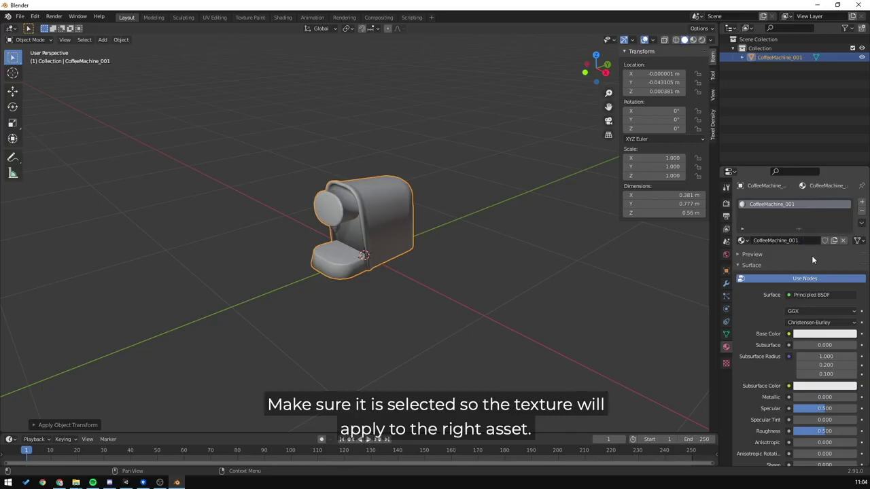
pyautogui.scroll(-1, 795, 269)
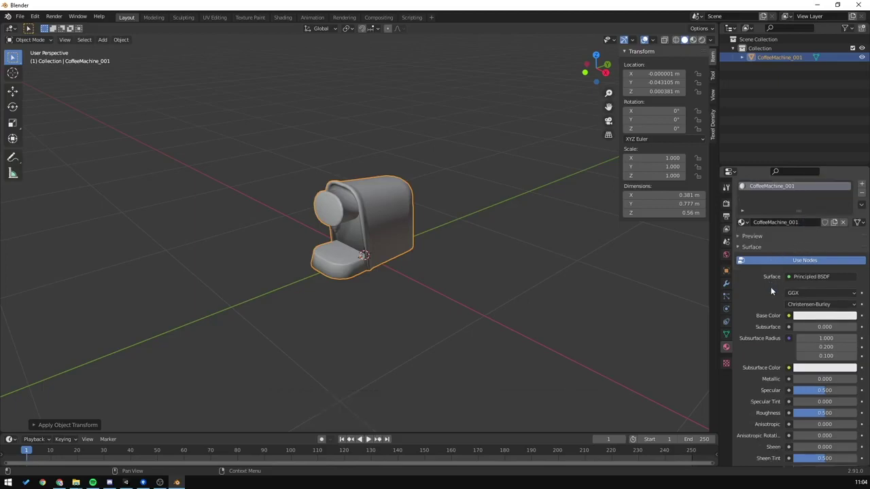
pyautogui.scroll(-1, 765, 321)
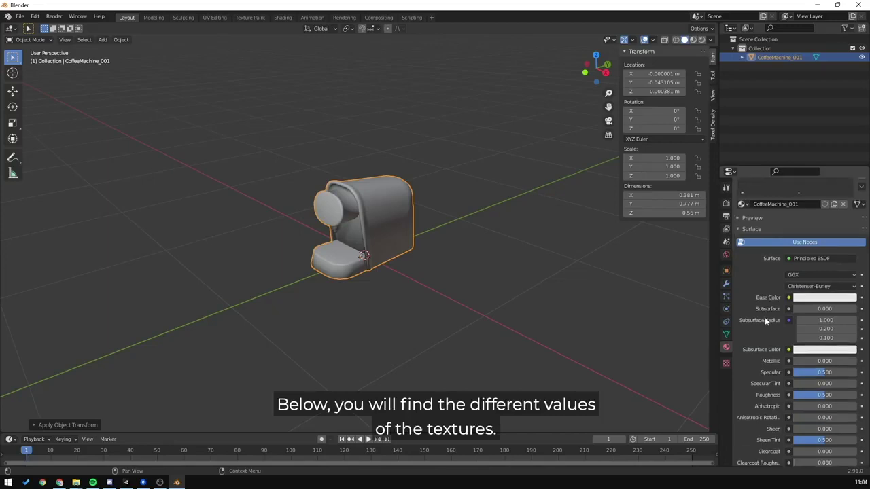
pyautogui.scroll(-1, 766, 312)
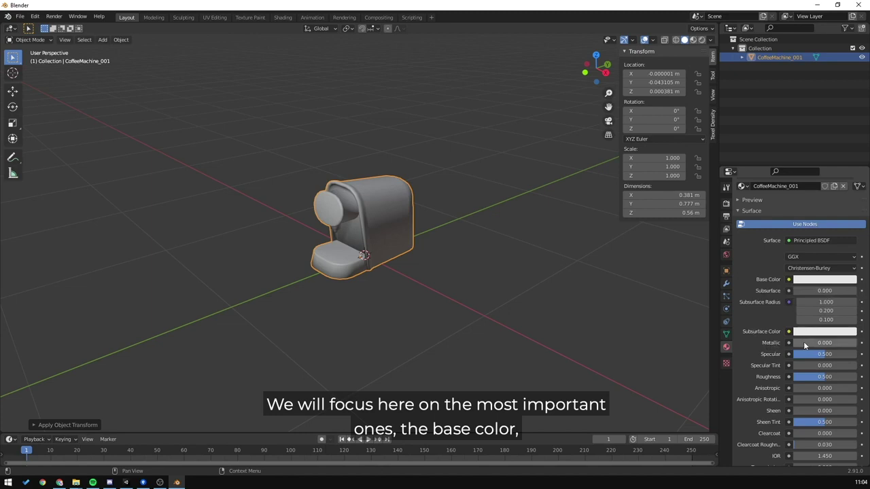
pyautogui.scroll(-6, 768, 340)
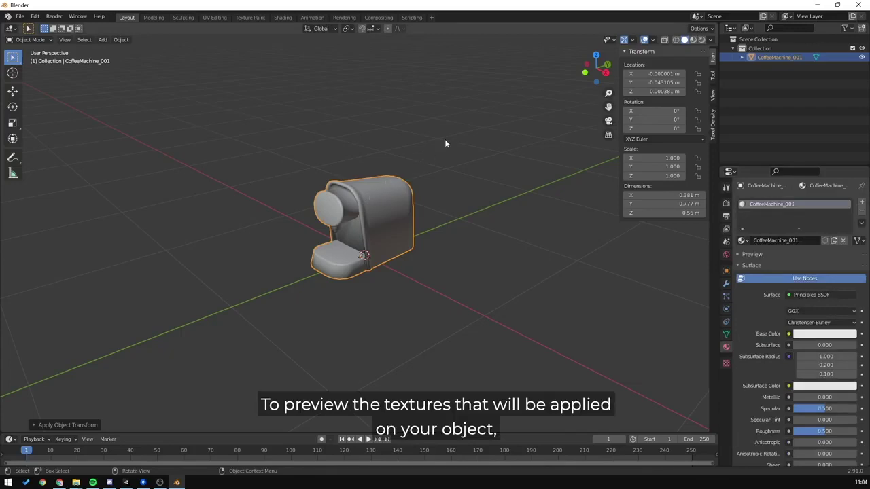
pyautogui.click(694, 41)
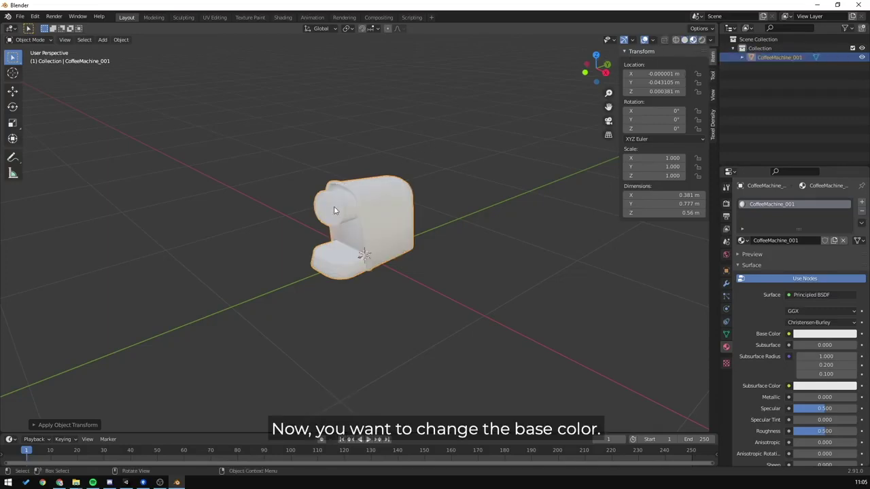
# Connect an Image Texture loaded with CoffeeMachine_001_Alb.jpg to the Base Color
pyautogui.scroll(4, 334, 206)
pyautogui.keyDown('shift'); pyautogui.moveTo(342, 202); pyautogui.dragTo(358, 209, button='middle'); pyautogui.keyUp('shift')
pyautogui.click(789, 334)
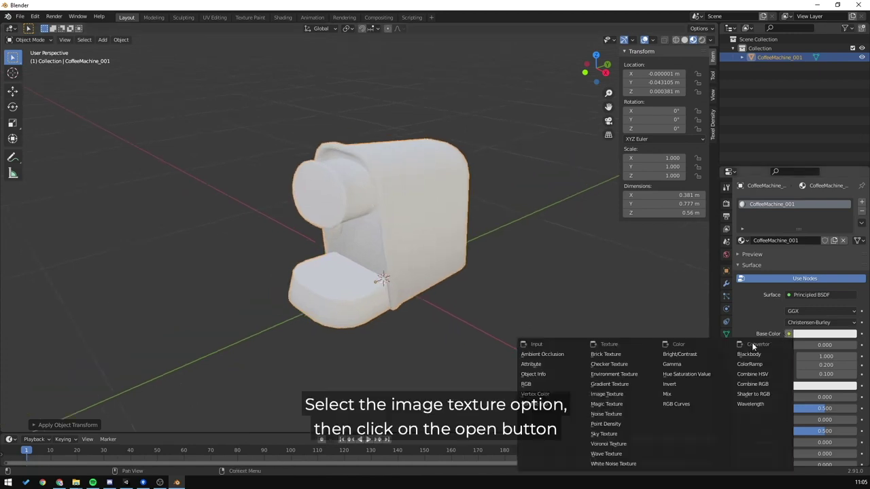
pyautogui.click(610, 396)
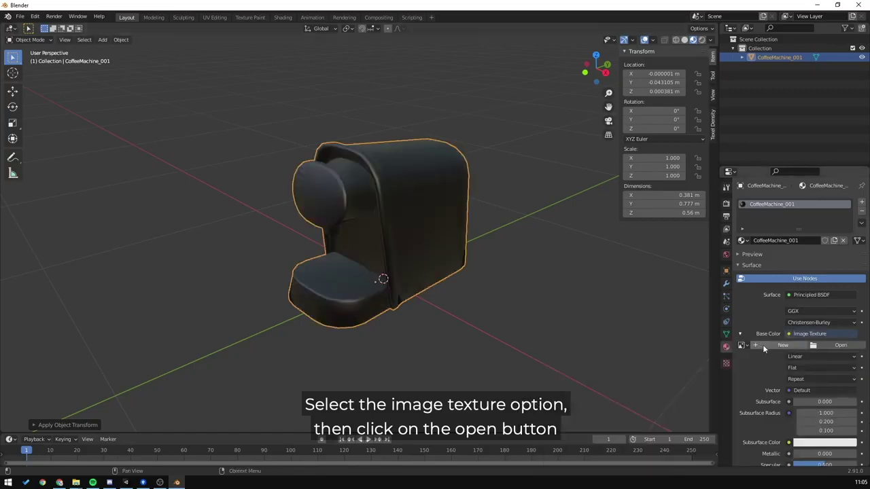
pyautogui.click(827, 345)
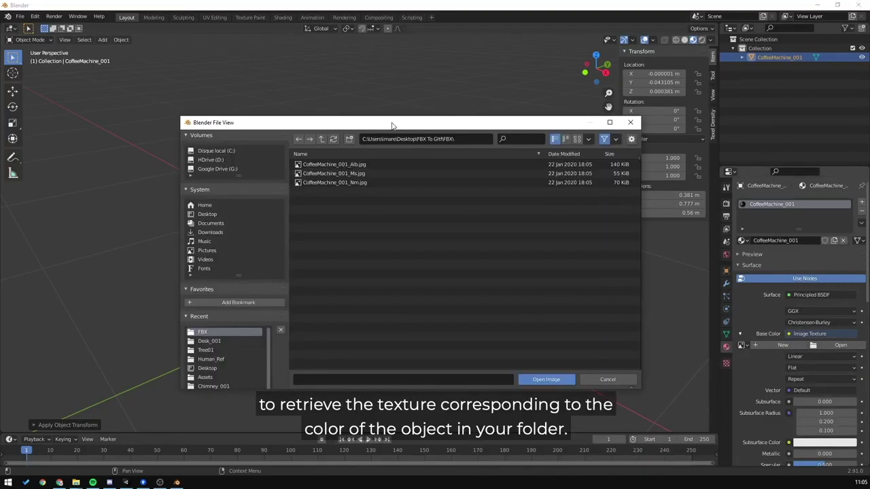
pyautogui.click(364, 166)
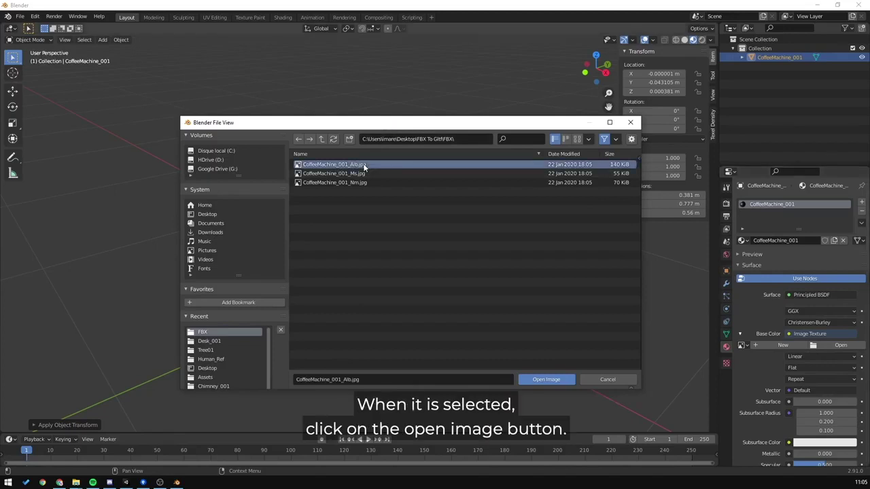
pyautogui.click(547, 380)
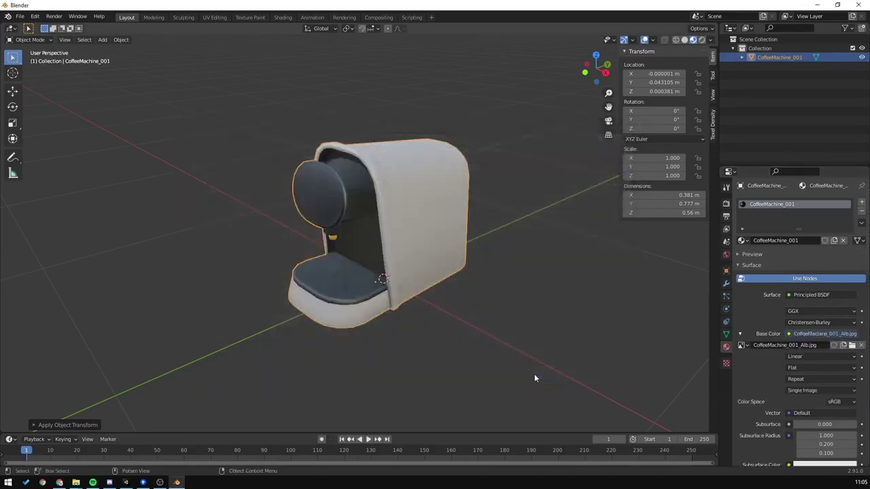
pyautogui.moveTo(392, 247); pyautogui.dragTo(365, 241, button='middle')
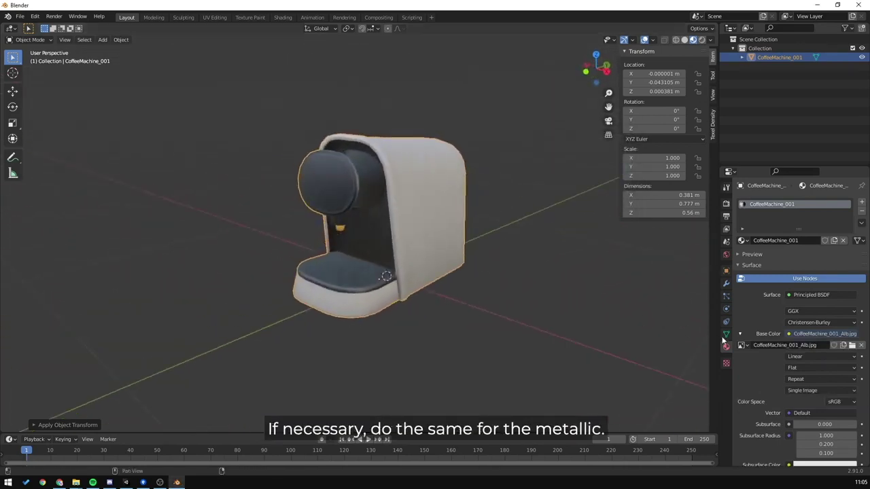
pyautogui.scroll(-5, 767, 367)
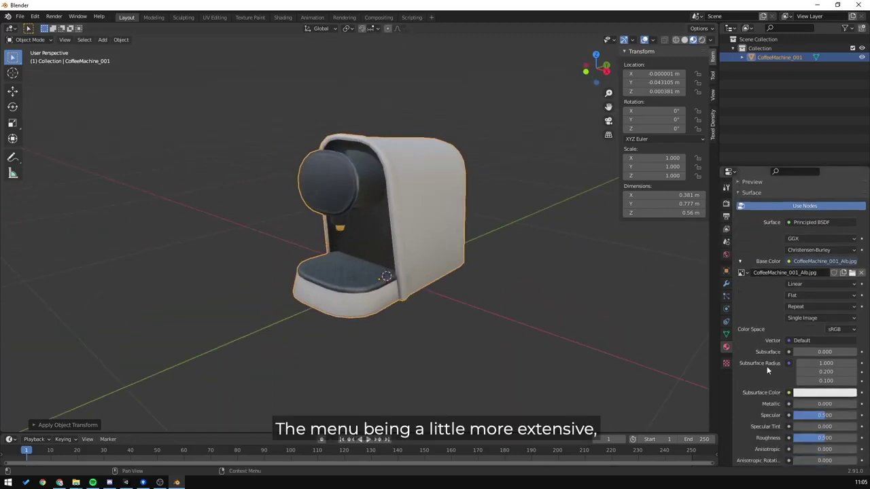
# Plug an Image Texture using CoffeeMachine_001_Ms.jpg into the Metallic input
pyautogui.click(789, 405)
pyautogui.scroll(20, 607, 277)
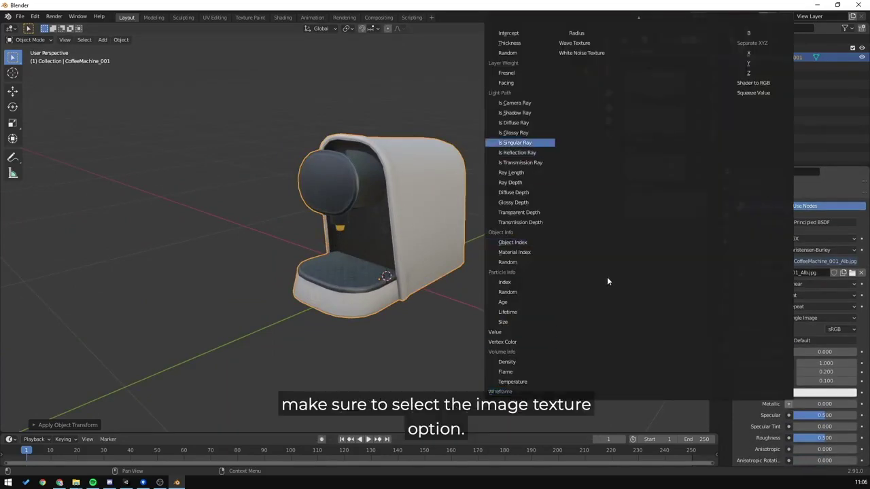
pyautogui.scroll(4, 607, 274)
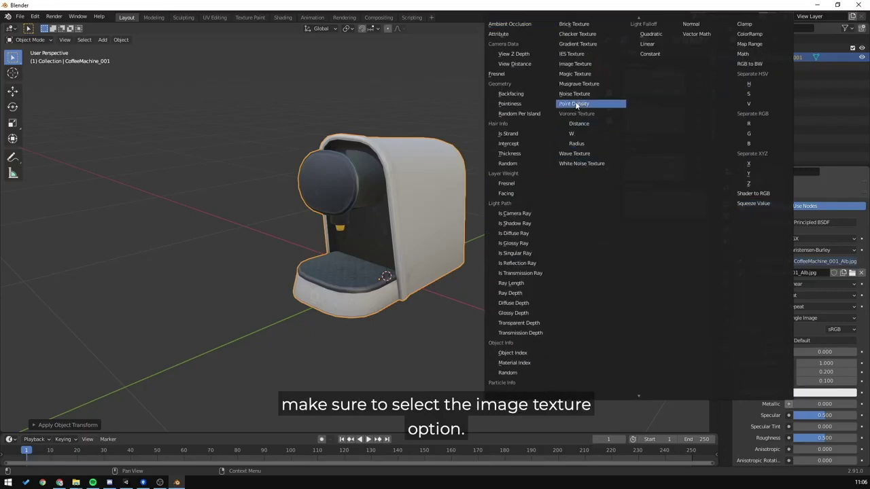
pyautogui.click(588, 64)
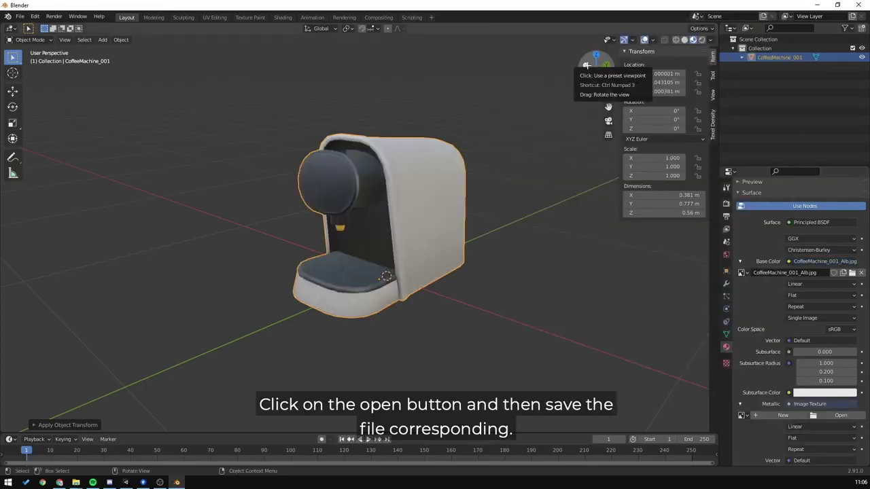
pyautogui.click(833, 418)
pyautogui.click(340, 163)
pyautogui.click(546, 368)
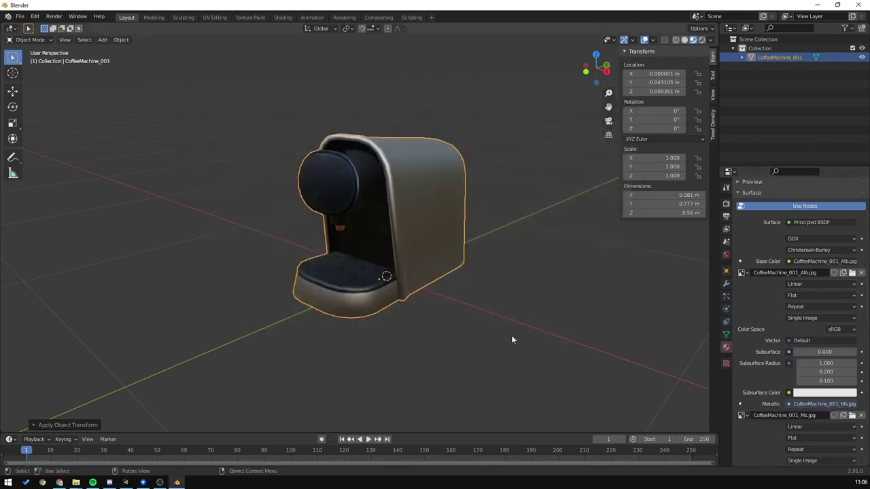
# Feed an Image Texture of CoffeeMachine_001_Nm.jpg into the Normal Map's Color input
pyautogui.scroll(-10, 778, 425)
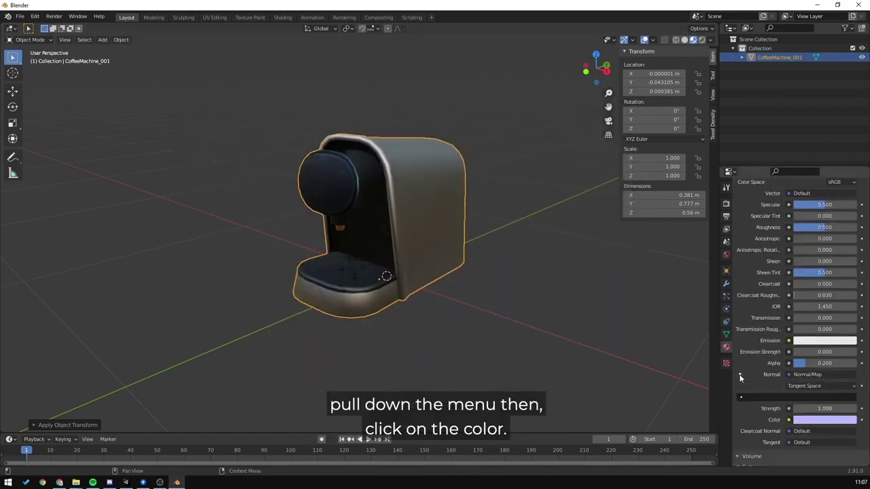
pyautogui.click(788, 403)
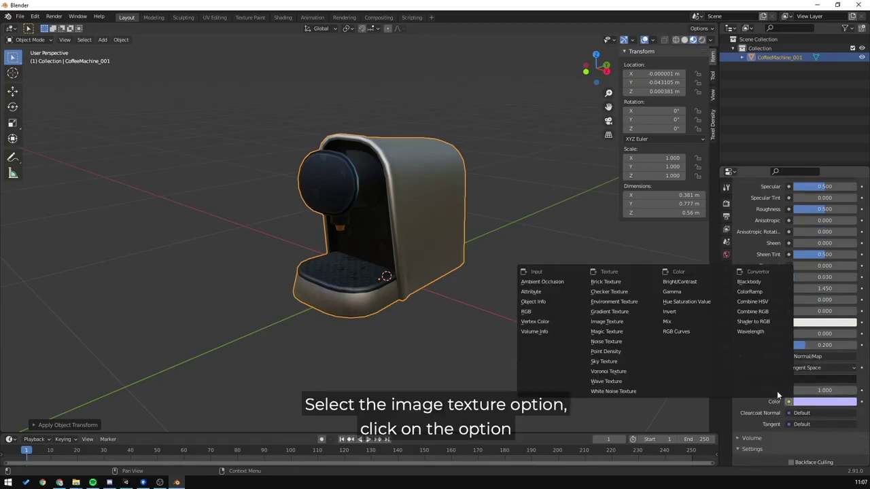
pyautogui.click(615, 323)
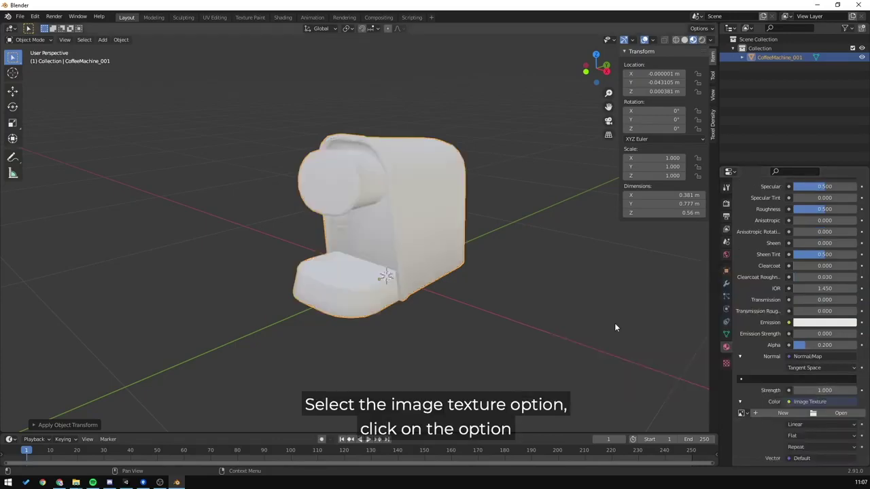
pyautogui.click(841, 415)
pyautogui.click(327, 170)
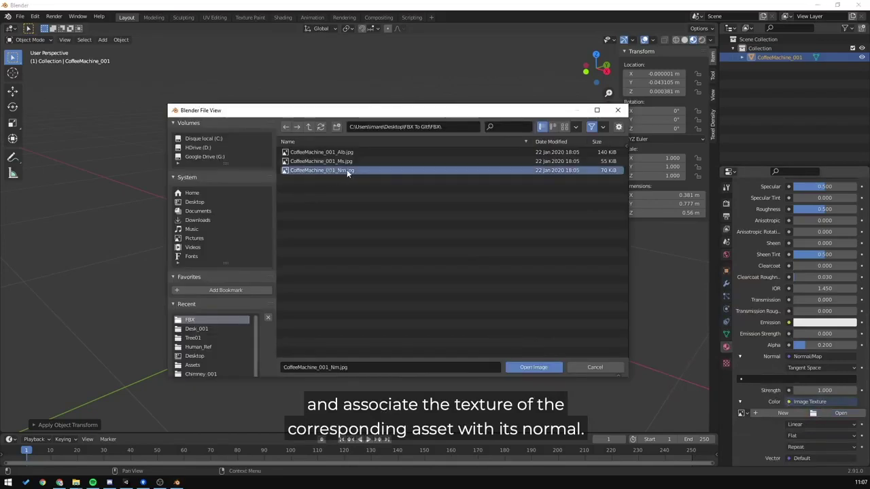
pyautogui.click(528, 369)
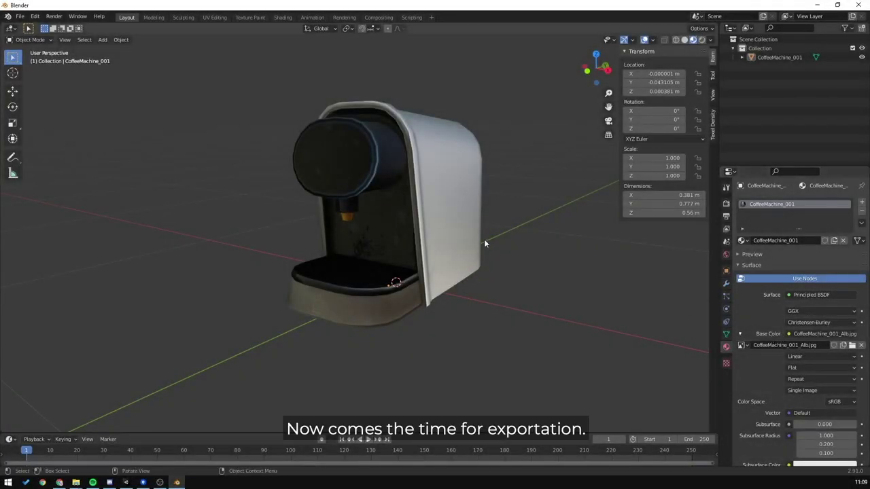
pyautogui.click(394, 127)
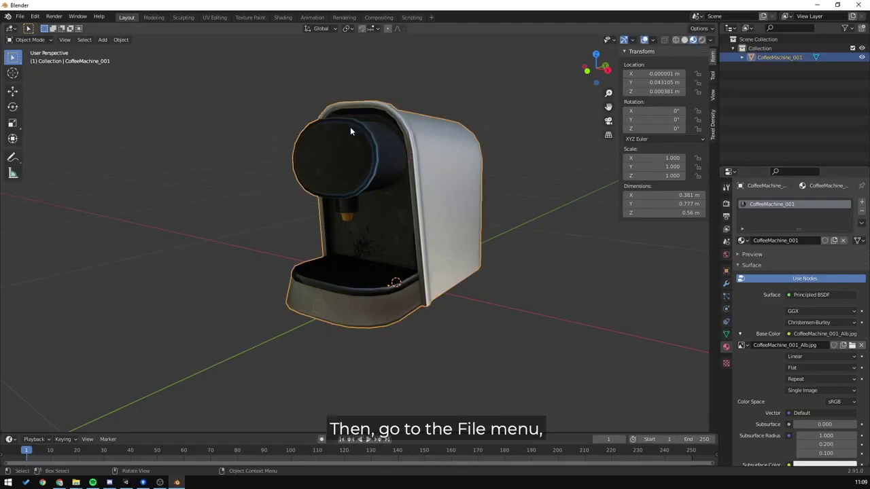
# Begin a glTF 2.0 export targeting the Gltf folder and list the format choices
pyautogui.click(20, 16)
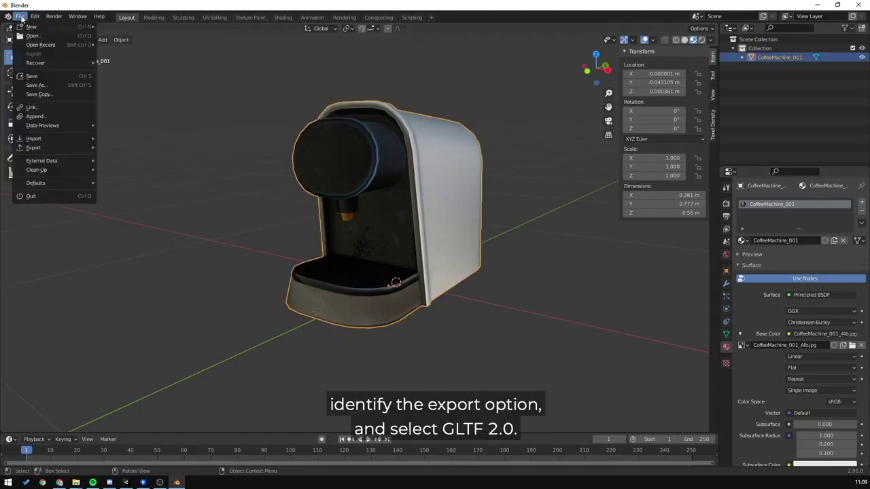
pyautogui.moveTo(43, 148)
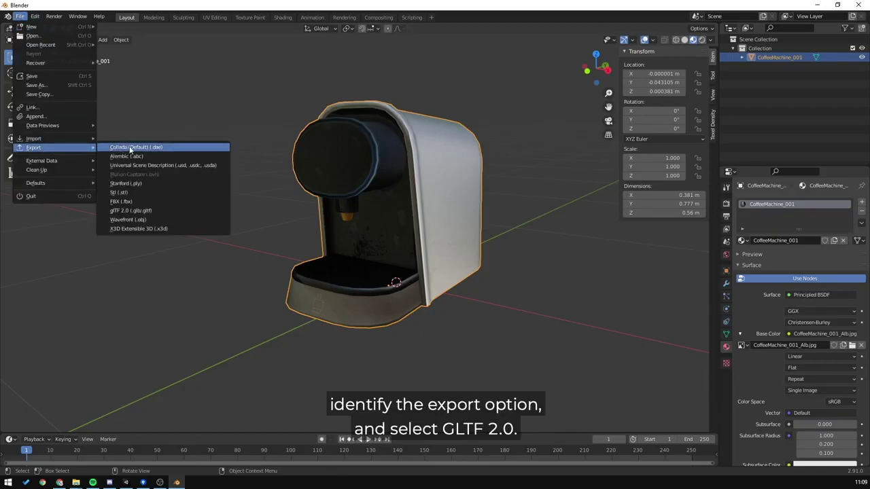
pyautogui.click(128, 211)
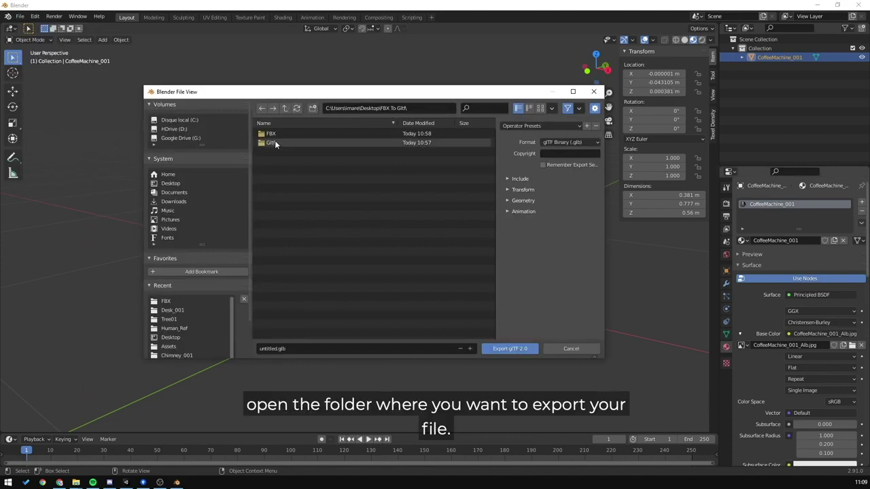
pyautogui.doubleClick(272, 143)
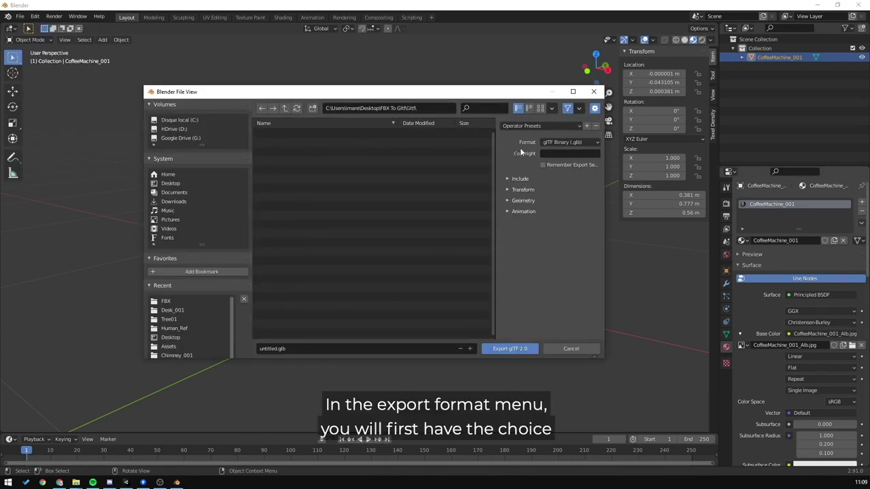
pyautogui.click(582, 143)
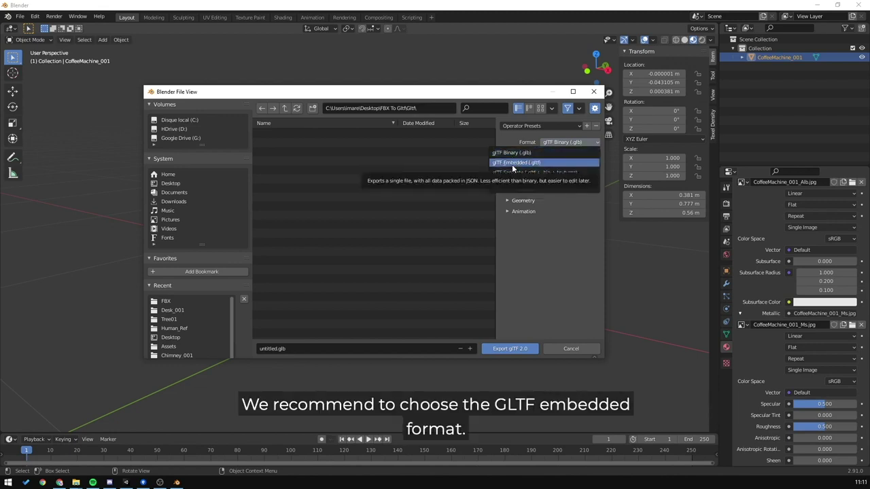
# Choose glTF Embedded format, include Selected Objects only, and review Transform, Geometry, Animation options
pyautogui.click(512, 164)
pyautogui.click(521, 180)
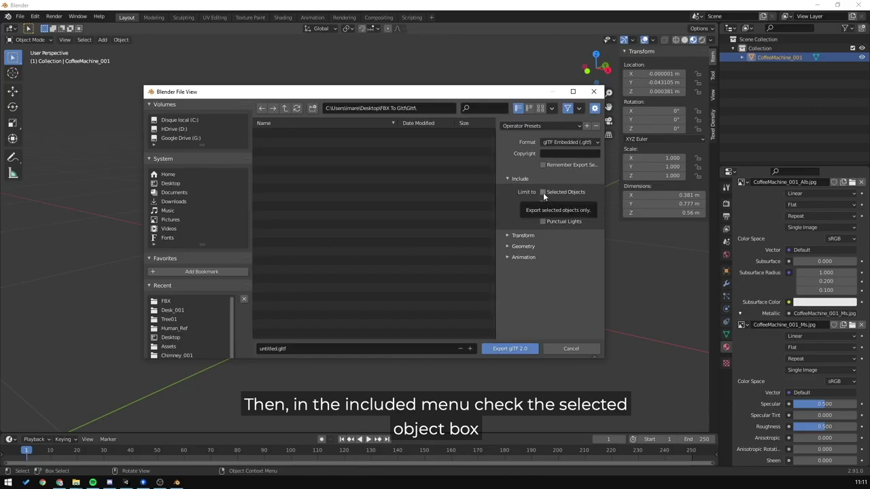
pyautogui.click(543, 193)
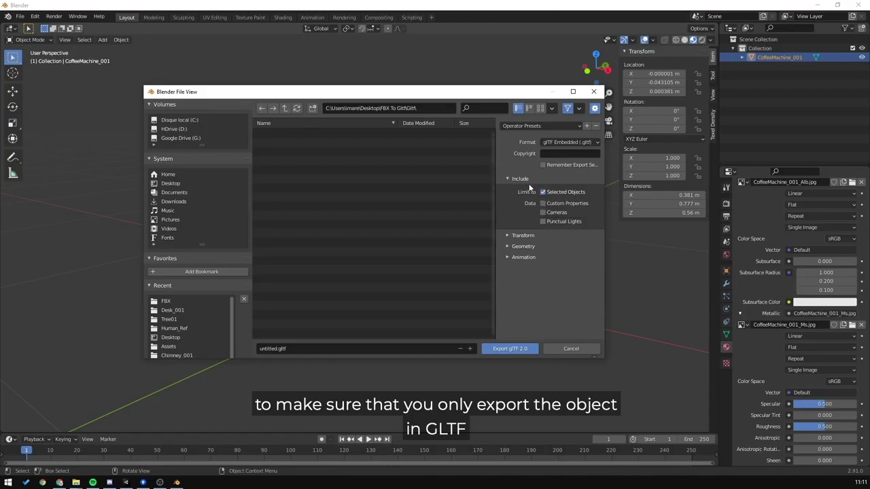
pyautogui.click(520, 235)
pyautogui.click(524, 263)
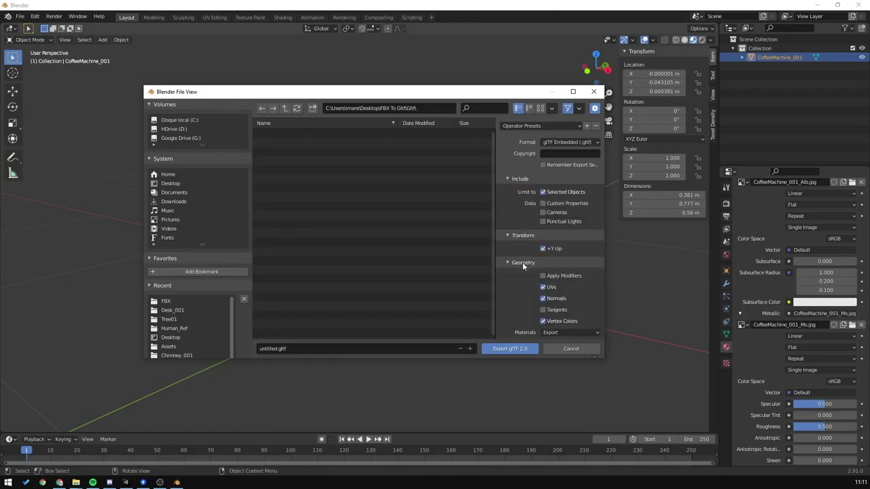
pyautogui.scroll(-2, 522, 263)
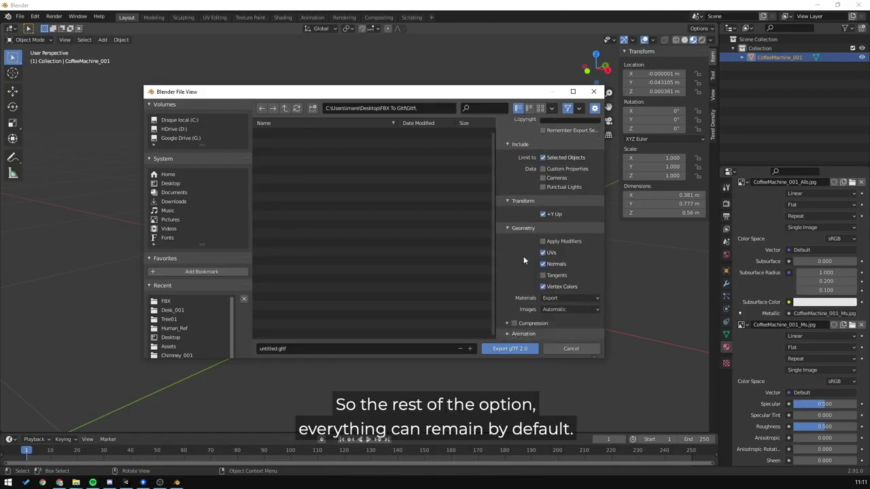
pyautogui.click(526, 332)
pyautogui.scroll(-2, 519, 286)
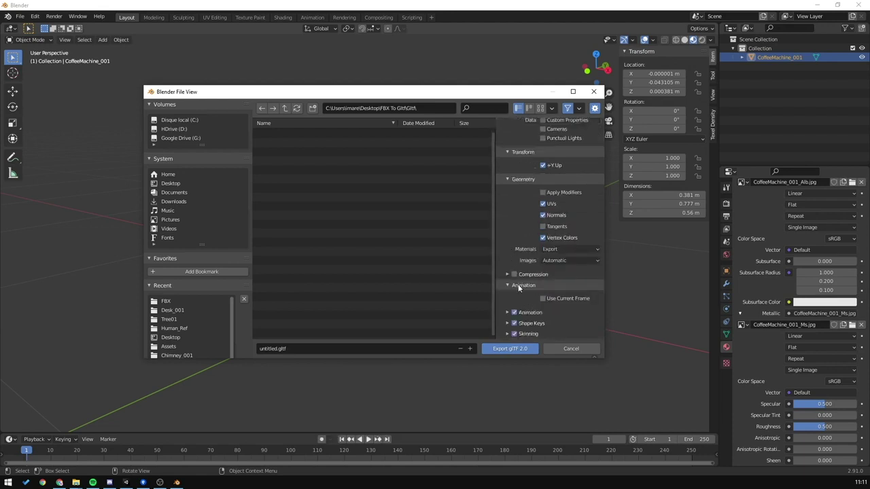
# Name the file CoffeeMachine and export it as glTF 2.0
pyautogui.click(306, 349)
pyautogui.press('BackSpace')
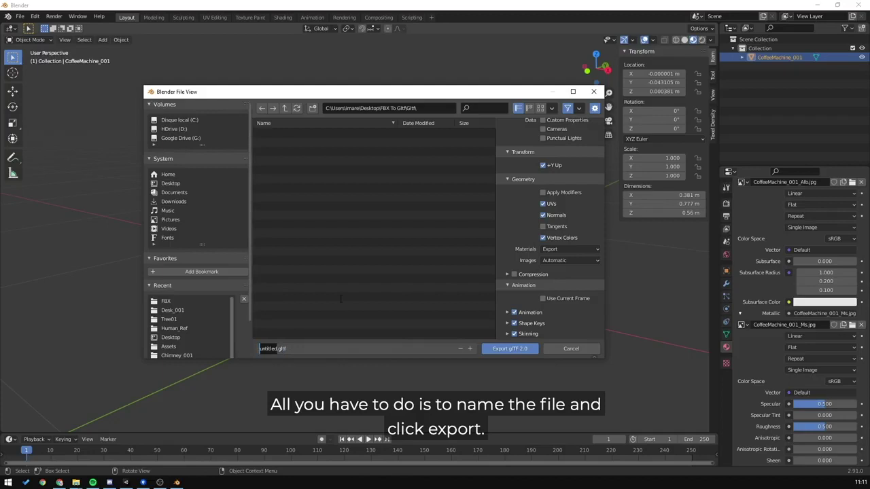
pyautogui.write('CoffeeMachine')
pyautogui.click(502, 351)
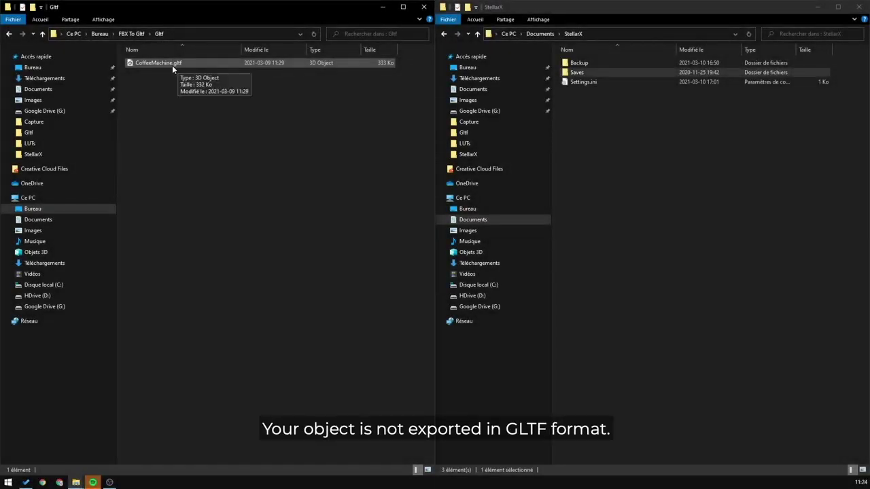
# Preview CoffeeMachine.gltf in 3D Viewer, close it, and bring the StellarX folder window forward
pyautogui.doubleClick(172, 64)
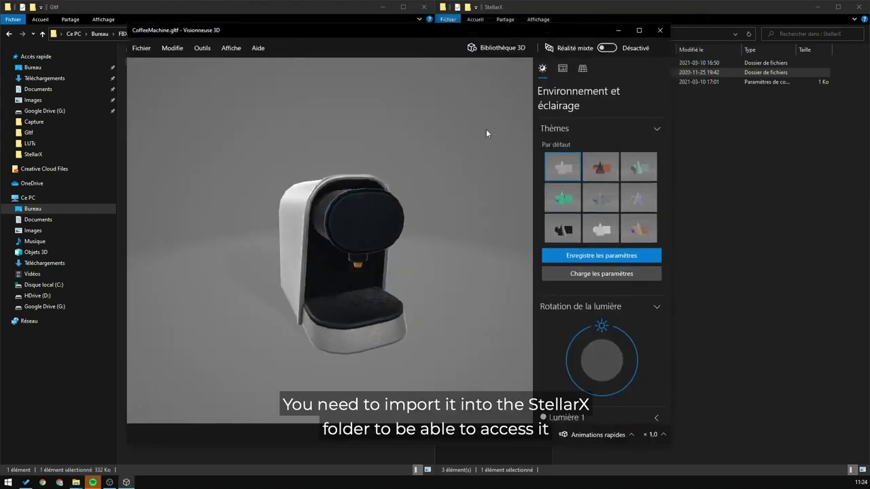
pyautogui.click(660, 30)
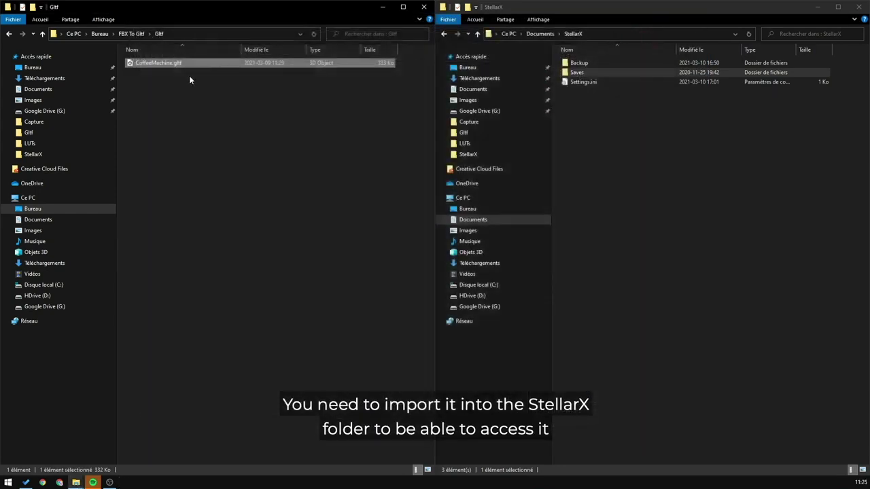
pyautogui.click(545, 4)
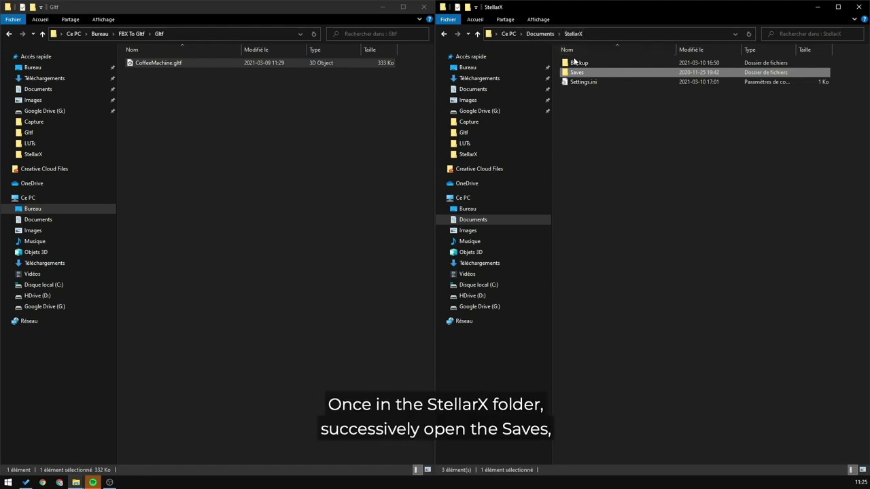
# Navigate into StellarX's Saves\Packs\External\Imported folder in the right Explorer window
pyautogui.doubleClick(592, 72)
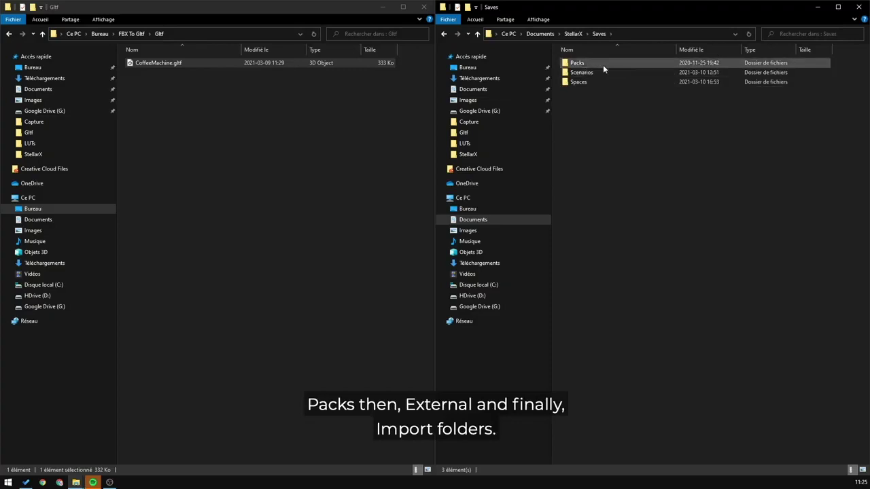
pyautogui.doubleClick(603, 65)
pyautogui.doubleClick(597, 63)
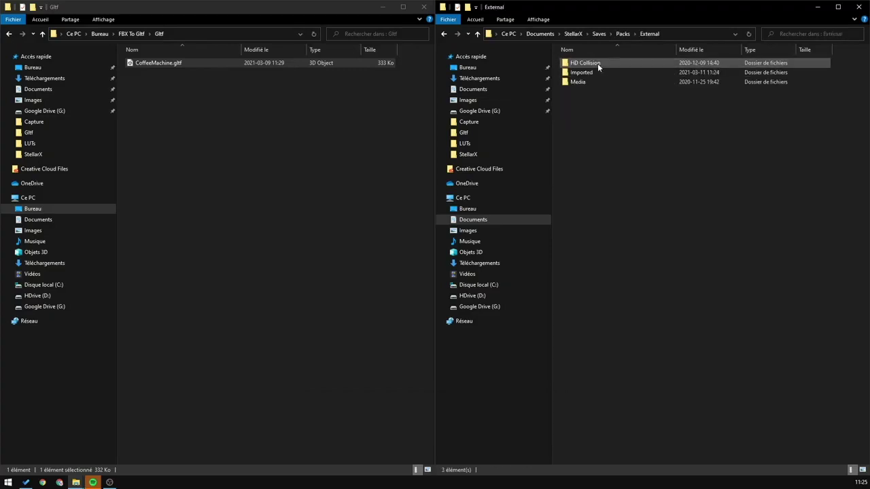
pyautogui.doubleClick(589, 73)
# Create a new folder named CoffeeMachine inside Imported and open it
pyautogui.hotkey('ctrl', 'shift', 'n')
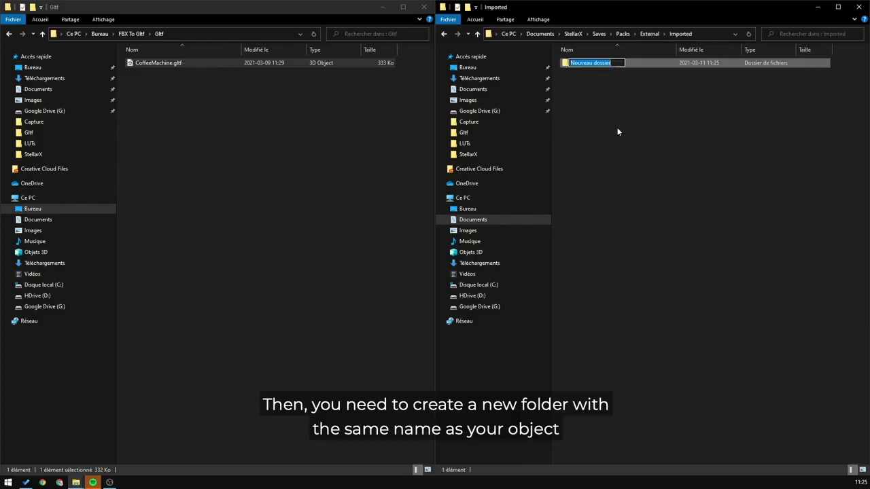
pyautogui.write('Coffe')
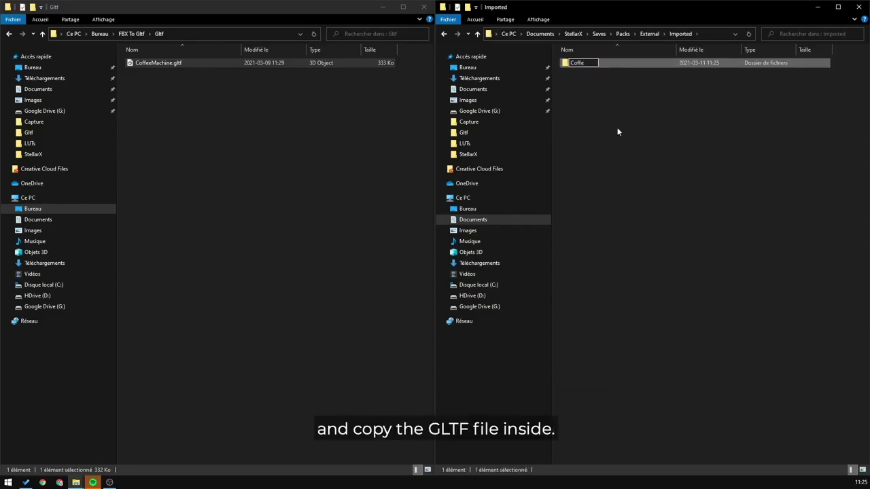
pyautogui.write('eMachine')
pyautogui.press('Return')
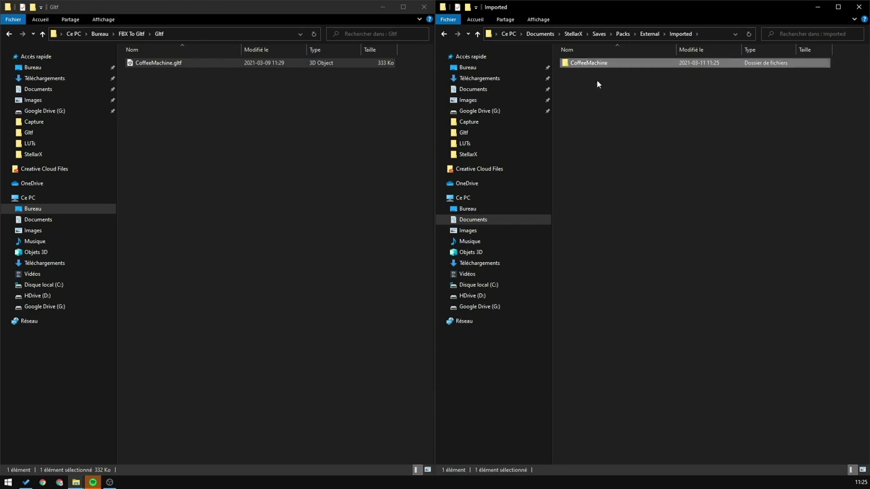
pyautogui.doubleClick(594, 63)
# Copy CoffeeMachine.gltf from the left window into the CoffeeMachine folder
pyautogui.moveTo(187, 64); pyautogui.dragTo(636, 102)
pyautogui.moveTo(636, 102); pyautogui.dragTo(637, 98, button='right')
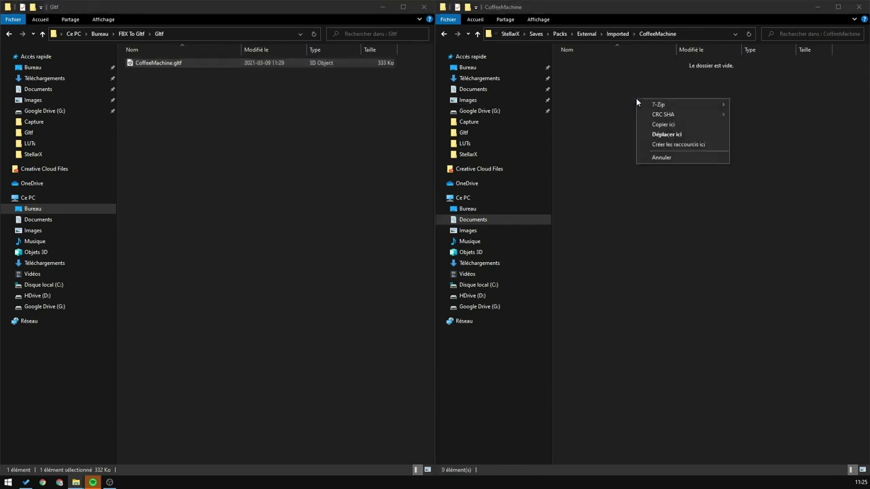
pyautogui.click(663, 125)
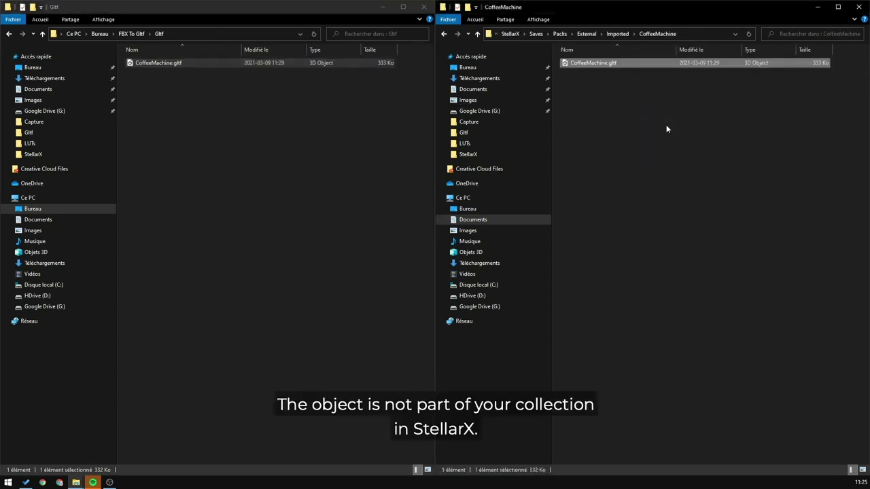
pyautogui.click(601, 64)
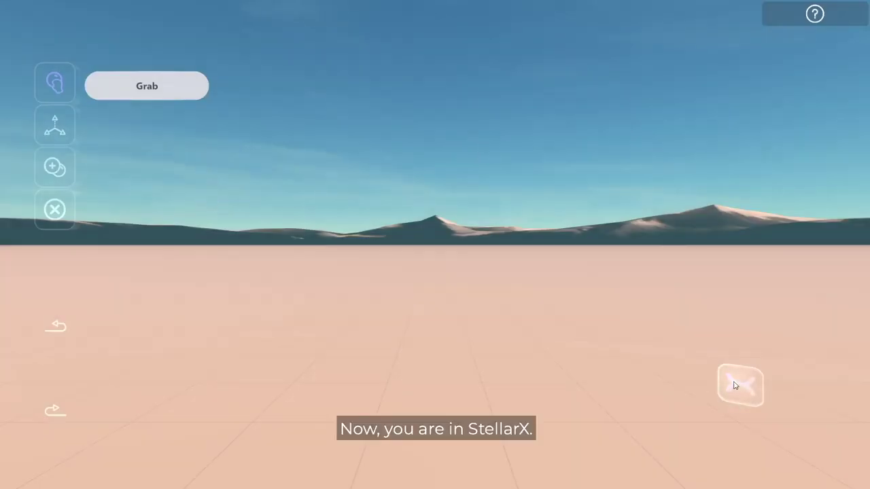
# Place the CoffeeMachine object from the Imported collection onto the desert floor
pyautogui.click(735, 388)
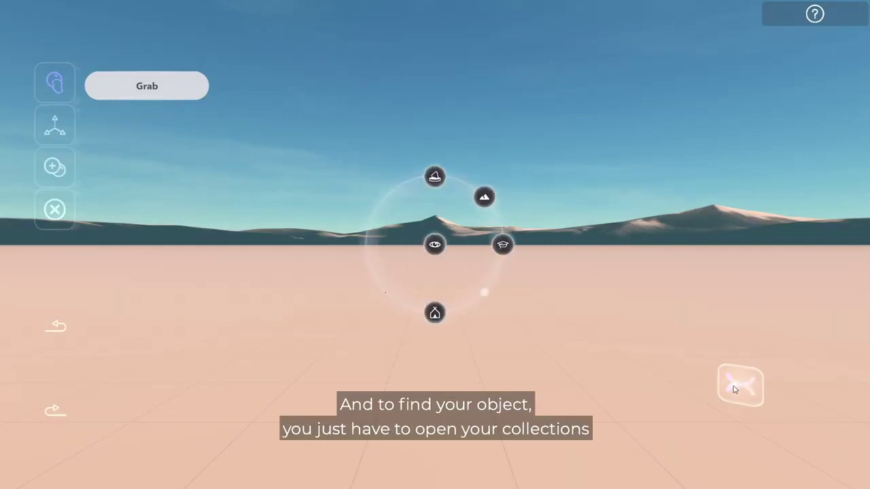
pyautogui.click(435, 177)
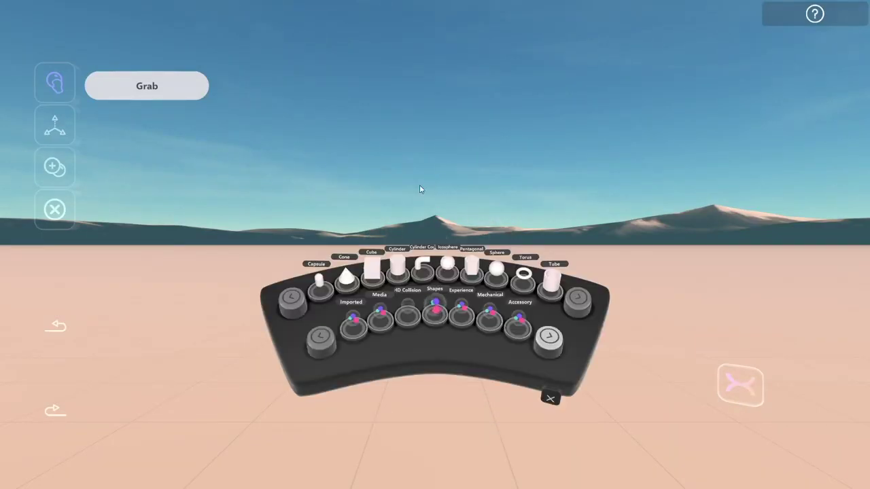
pyautogui.click(353, 318)
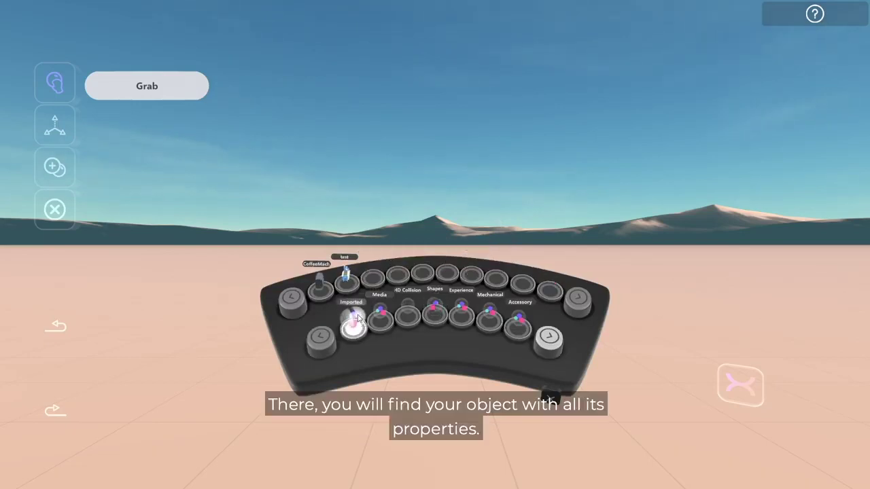
pyautogui.click(320, 287)
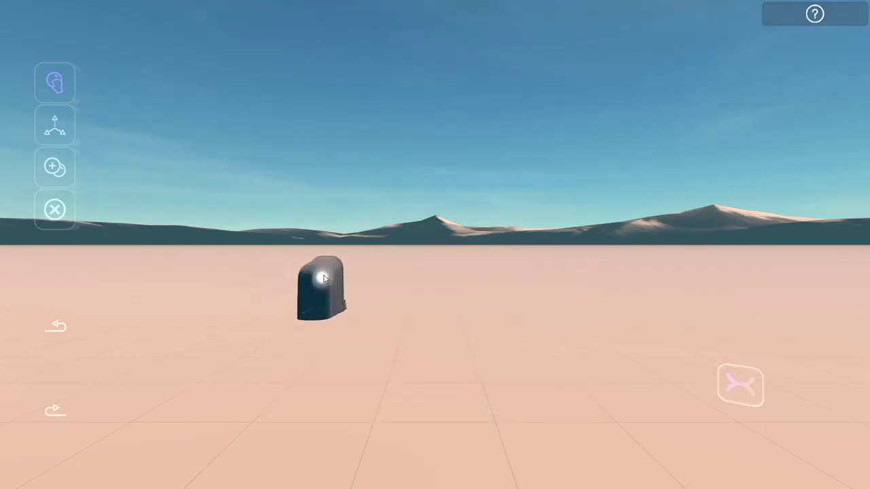
pyautogui.click(530, 271)
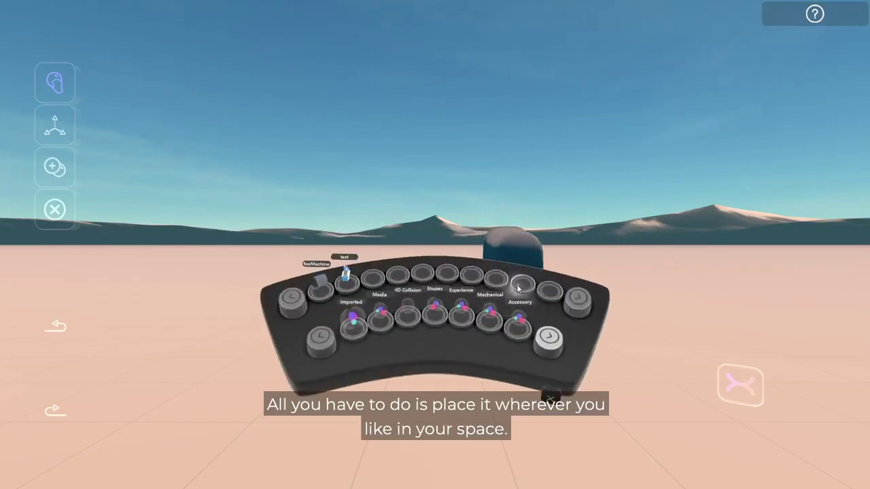